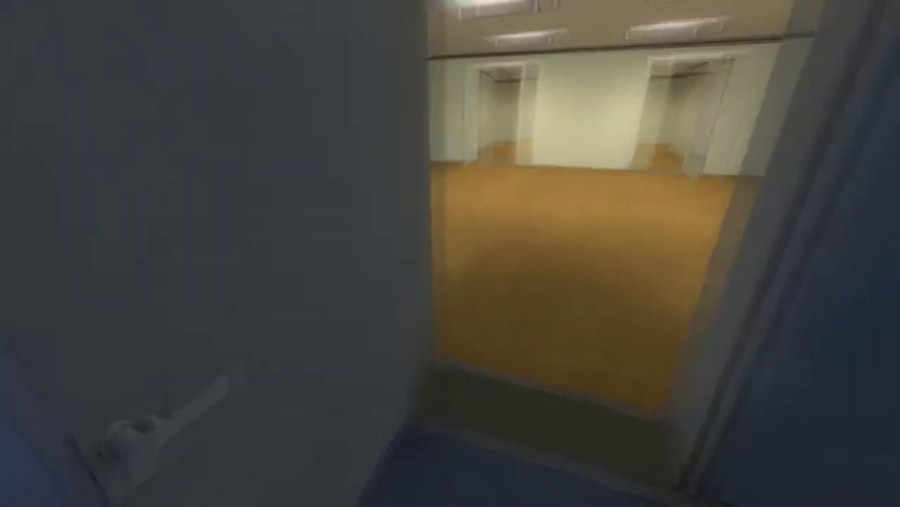
key("Escape")
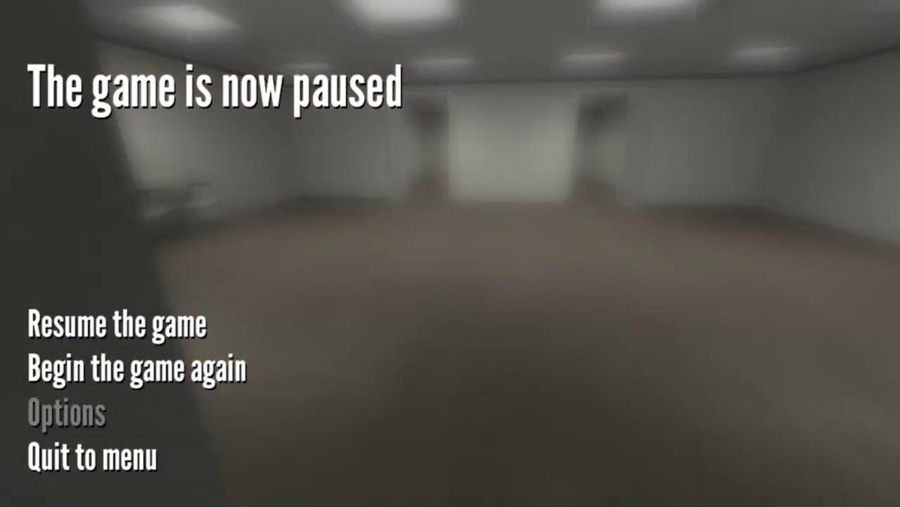
key("Escape")
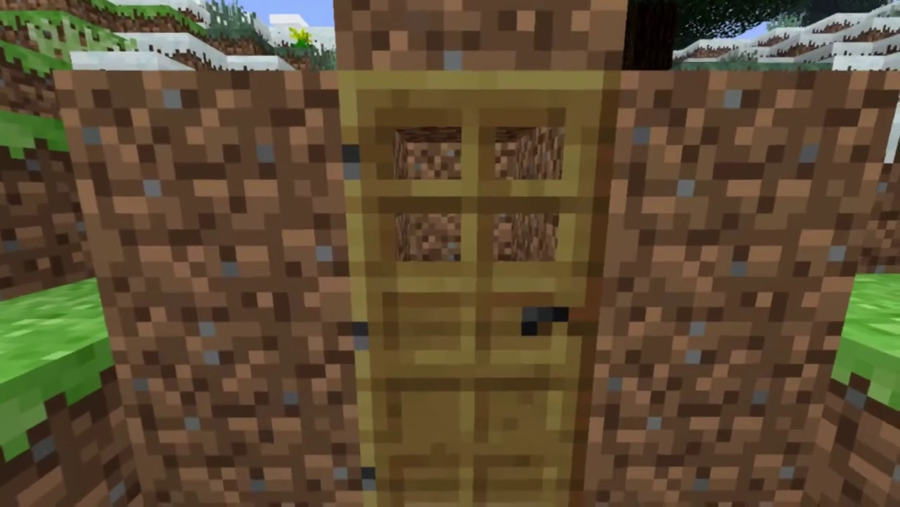
right_click(450, 253)
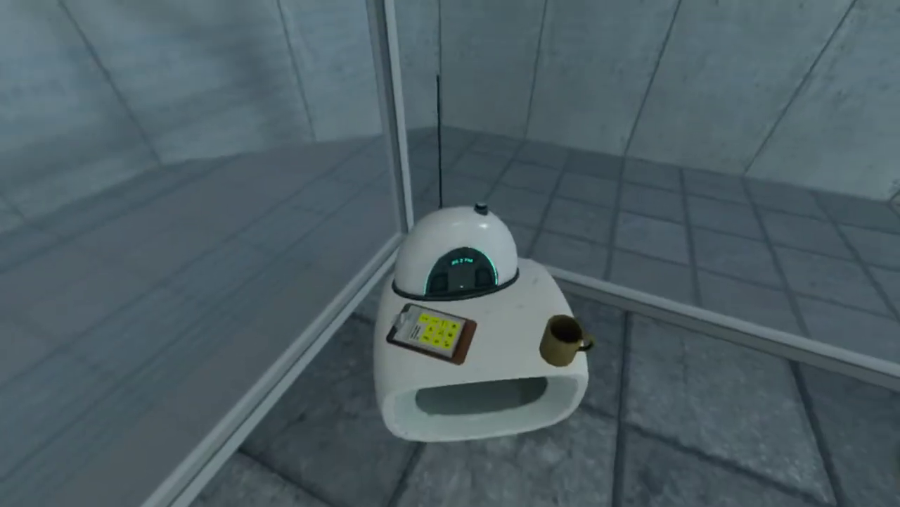
key("e")
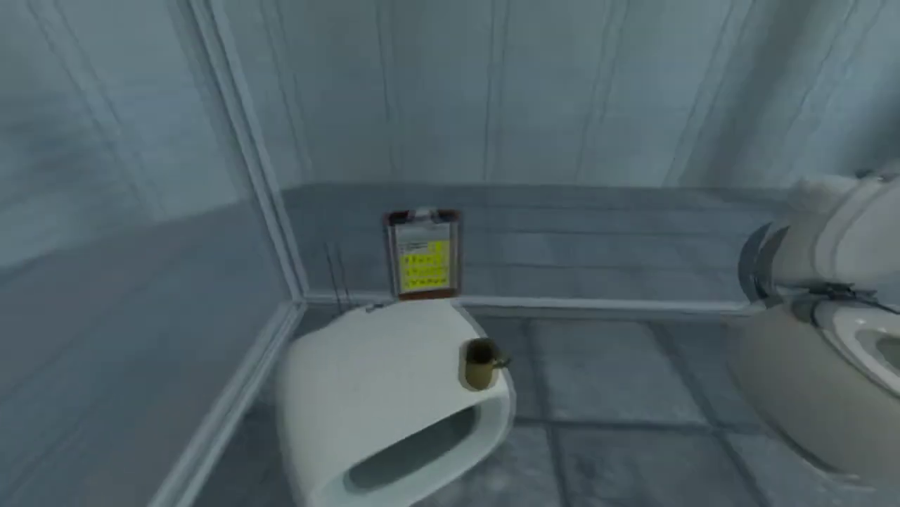
key("e")
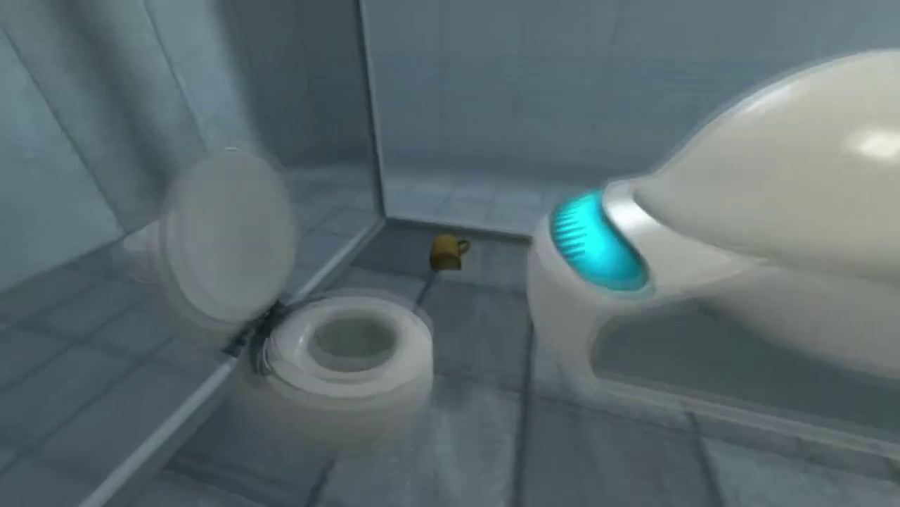
key("w")
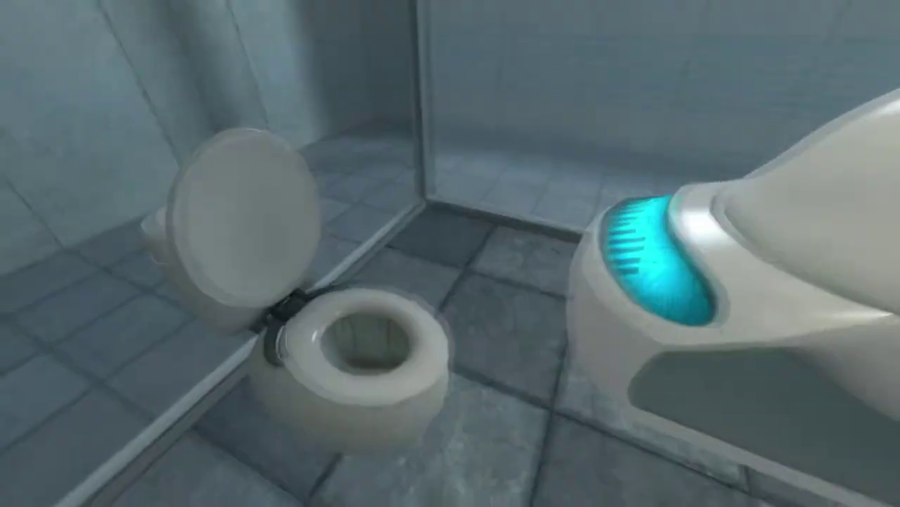
key("s")
key("a")
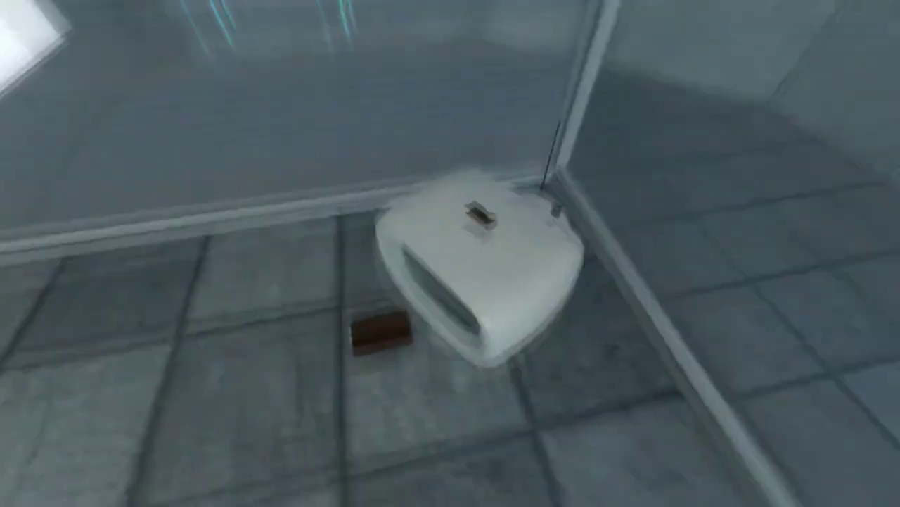
key("s")
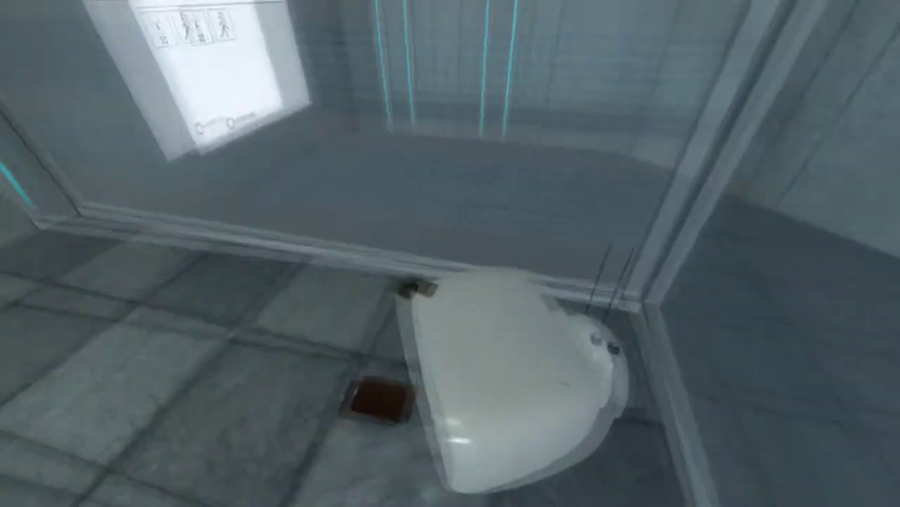
key("w")
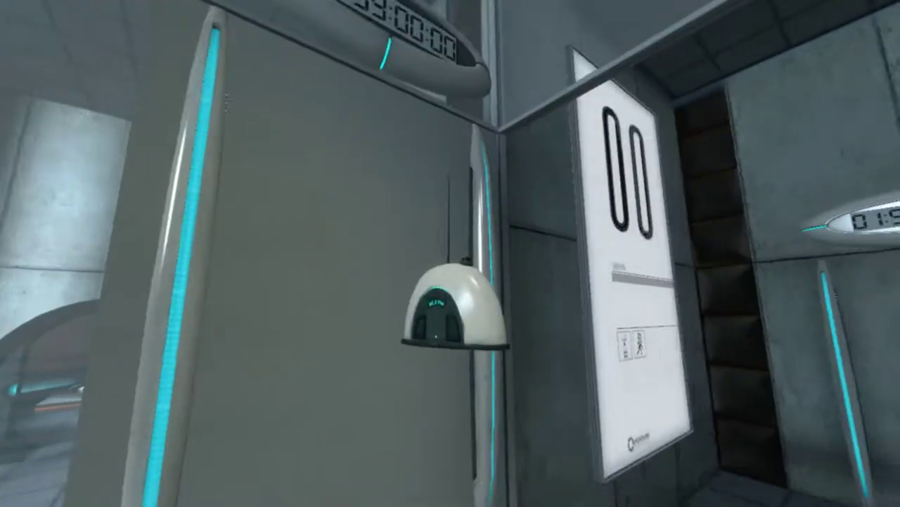
key("w")
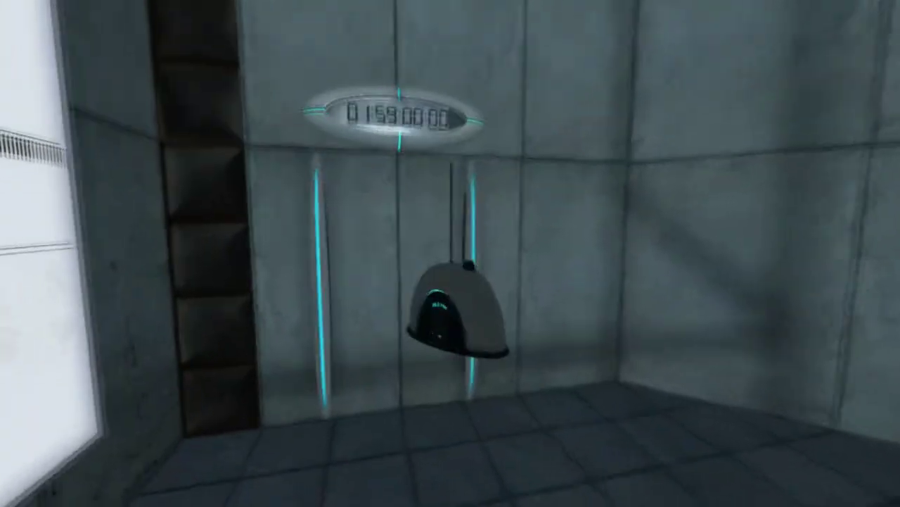
key("e")
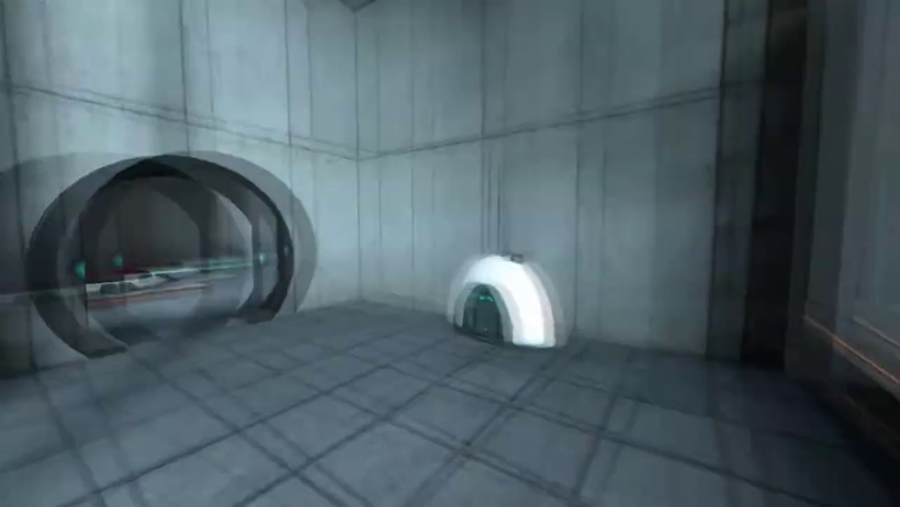
key("w")
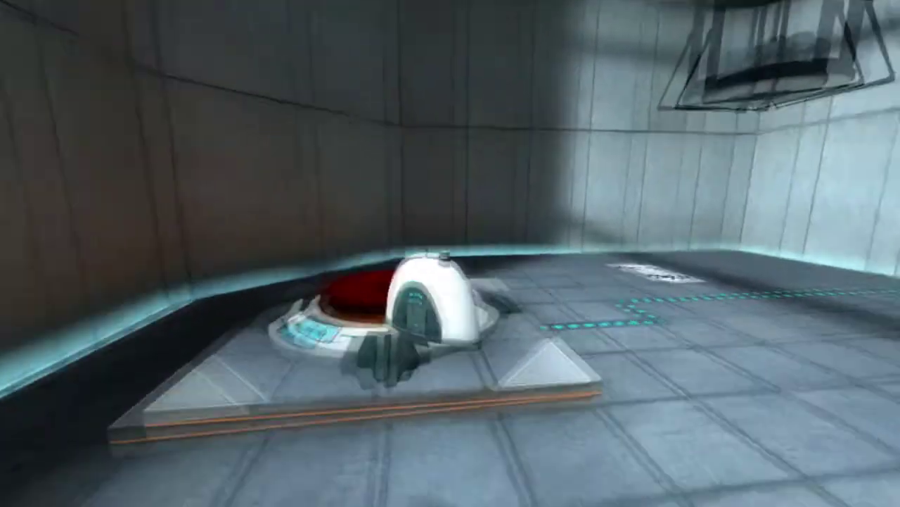